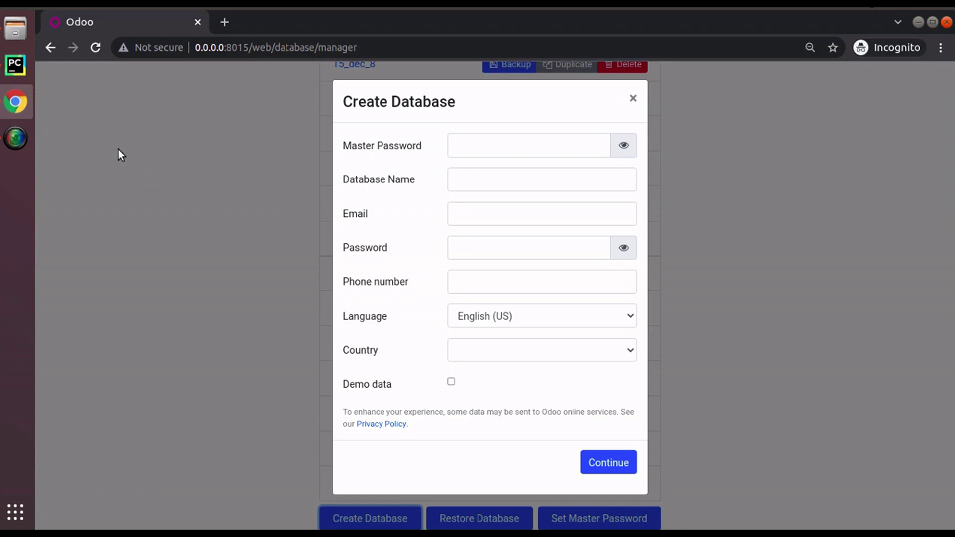
Step: Open and enlarge PyCharm's terminal at the venv prompt, briefly opening a system terminal
{"action": "left_click", "coordinate": [15, 64]}
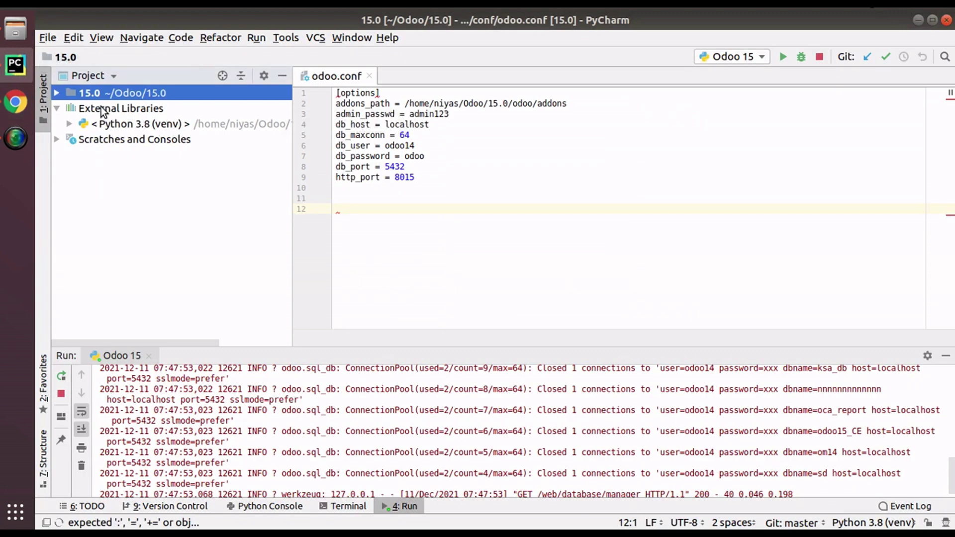
{"action": "left_click", "coordinate": [68, 109]}
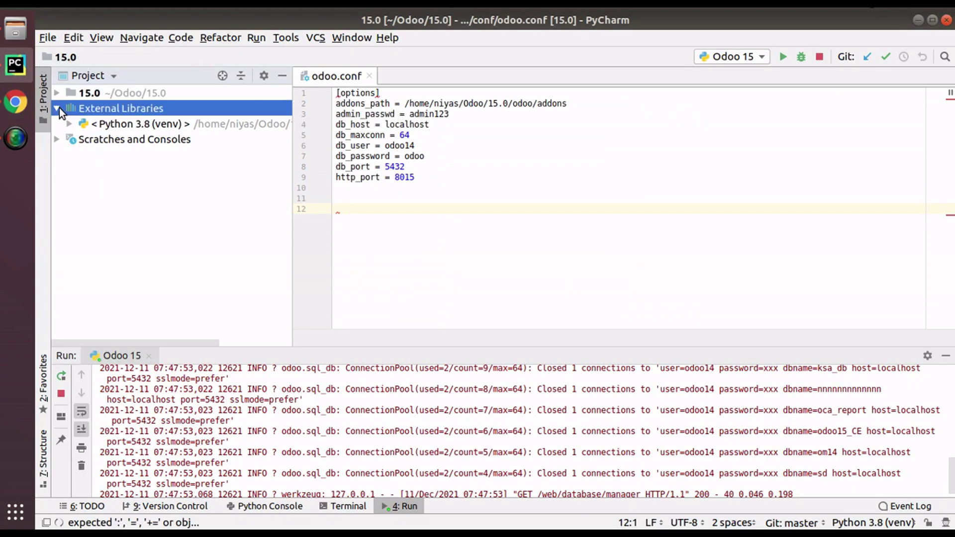
{"action": "left_click", "coordinate": [337, 507]}
{"action": "left_click_drag", "start_coordinate": [294, 301], "coordinate": [277, 250]}
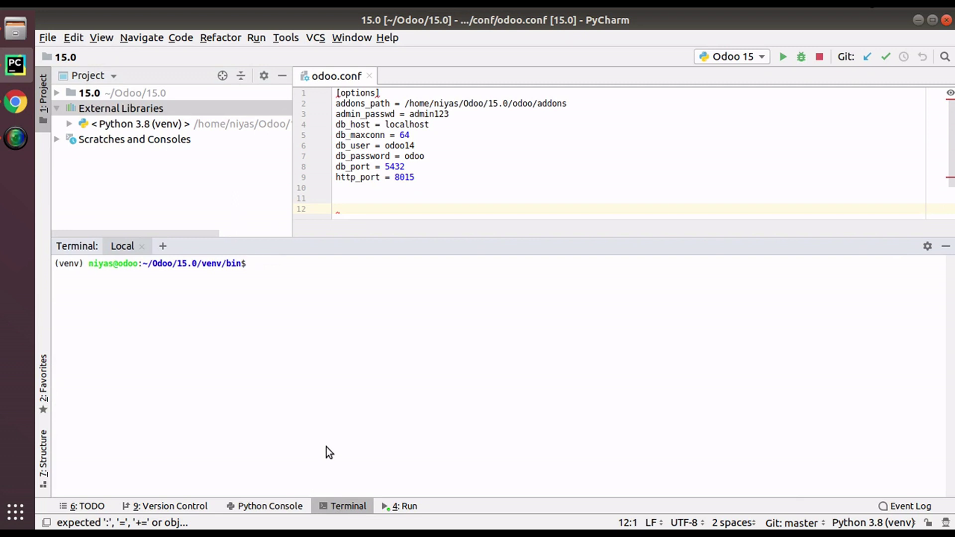
{"action": "key", "text": "ctrl+alt+t"}
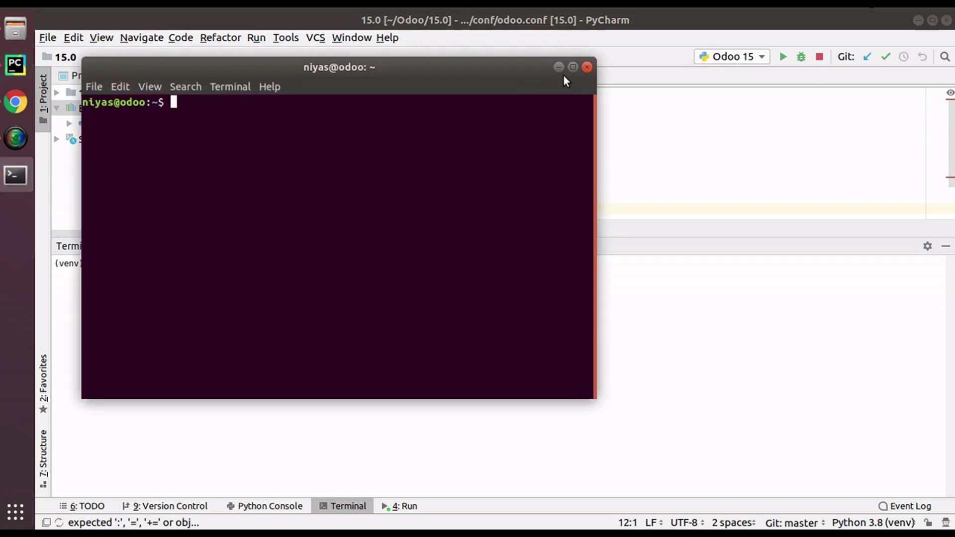
{"action": "left_click", "coordinate": [587, 67]}
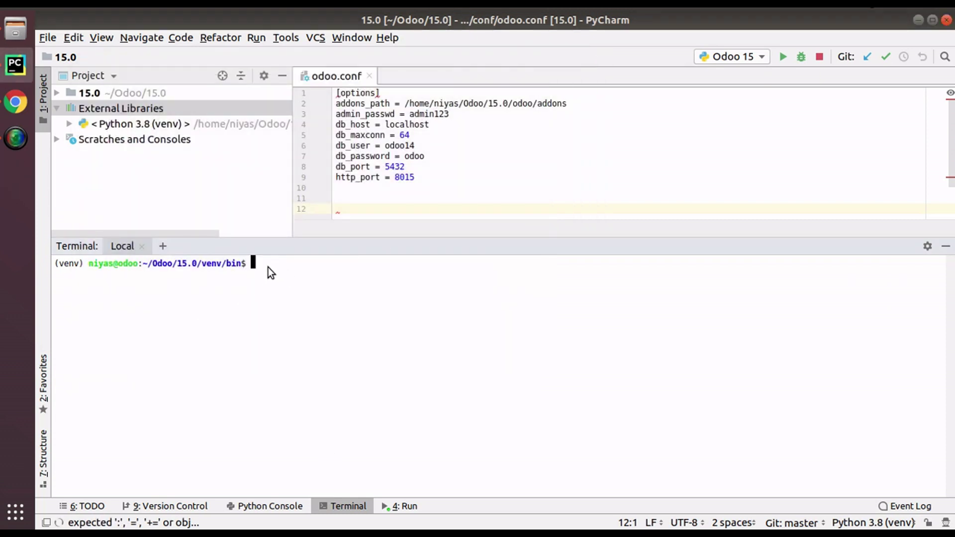
{"action": "type", "text": "sudo"}
{"action": "type", "text": " su postg"}
{"action": "type", "text": "res"}
Step: Switch to the postgres user and recall the createuser command from history
{"action": "key", "text": "Return"}
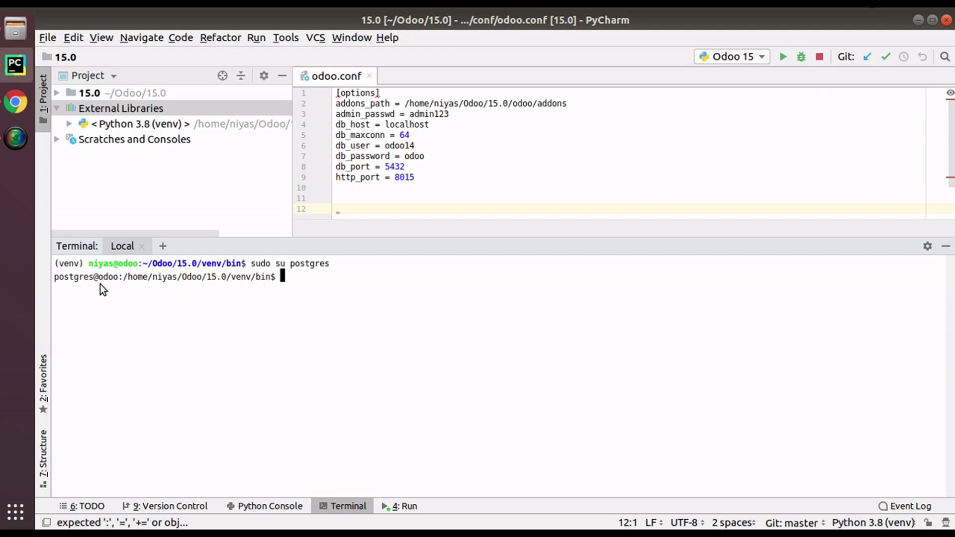
{"action": "key", "text": "Up"}
{"action": "key", "text": "BackSpace"}
{"action": "key", "text": "BackSpace"}
{"action": "key", "text": "BackSpace"}
{"action": "type", "text": "createuser --createdb --username postgres --no-createrole --no-superuser --pwprompt o15"}
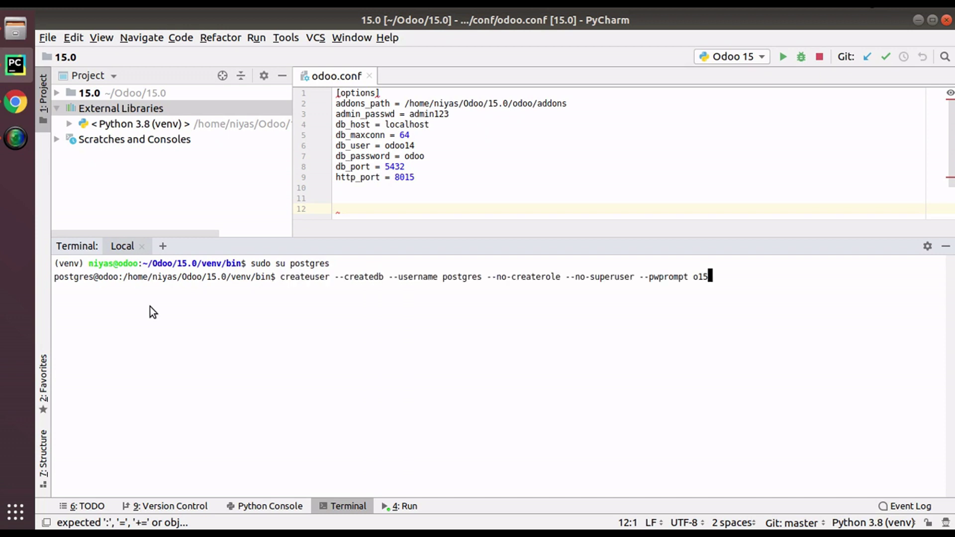
{"action": "key", "text": "Up"}
{"action": "key", "text": "Down"}
Step: Fix the role name to odoo15, run createuser, and enter its password twice
{"action": "key", "text": "BackSpace"}
{"action": "key", "text": "BackSpace"}
{"action": "key", "text": "BackSpace"}
{"action": "key", "text": "Return"}
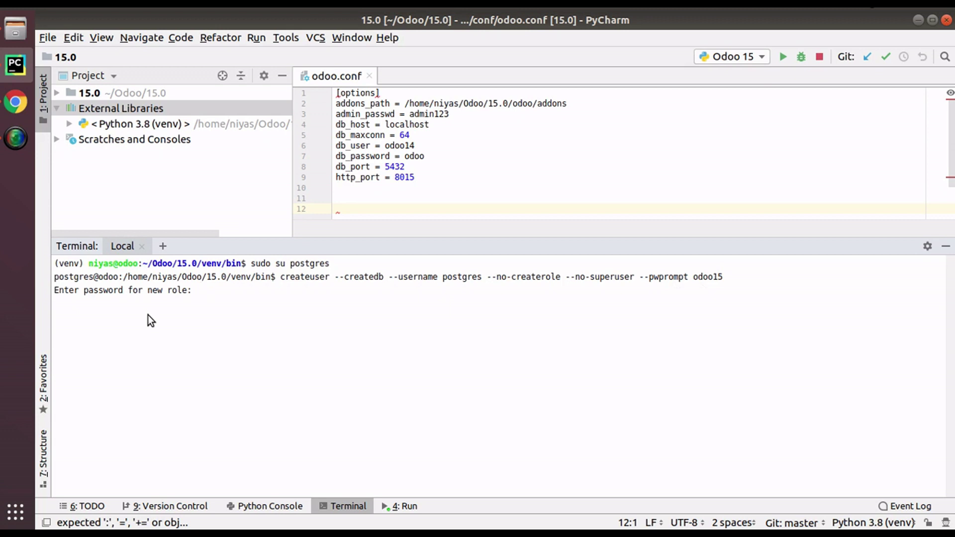
{"action": "key", "text": "Return"}
{"action": "key", "text": "Return"}
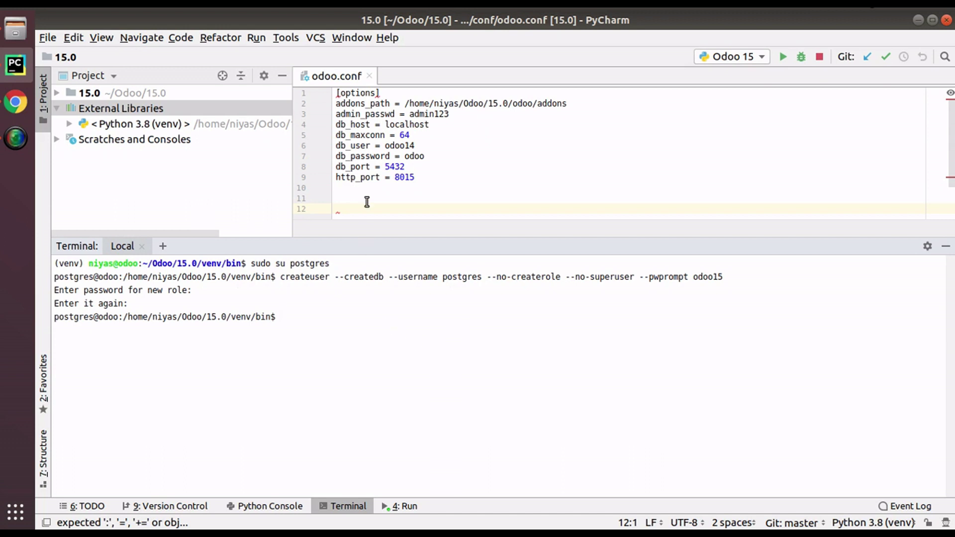
Step: Select the old db_user value odoo14 and check the Odoo database manager in the browser
{"action": "double_click", "coordinate": [402, 146]}
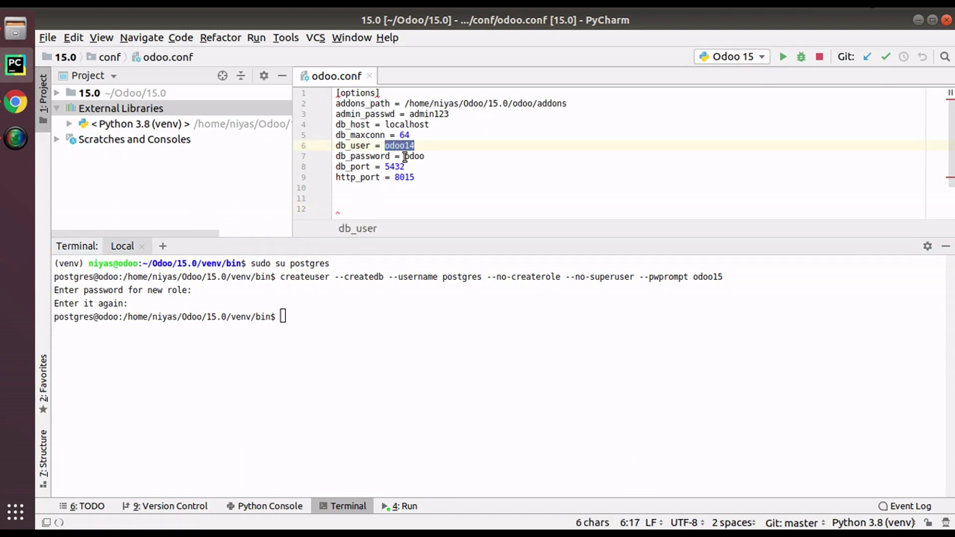
{"action": "left_click", "coordinate": [16, 102]}
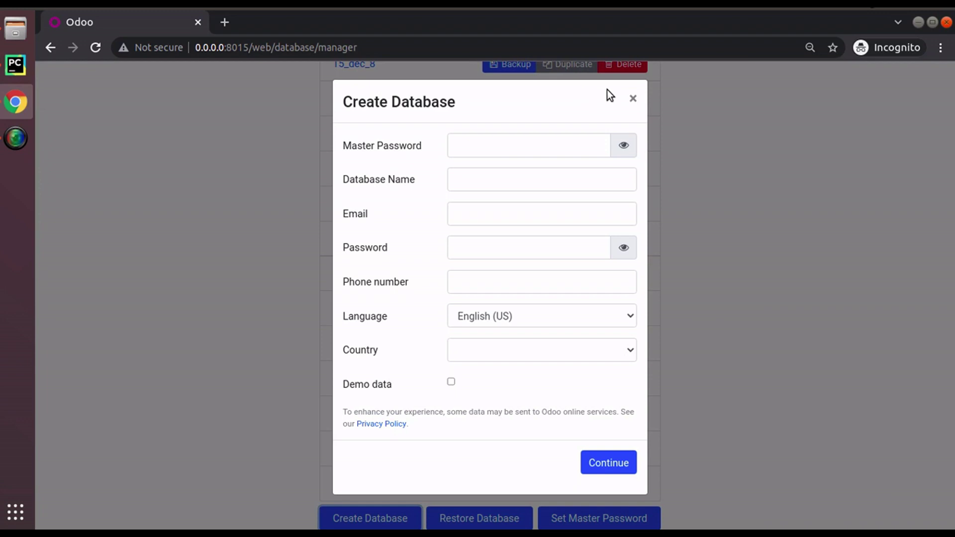
{"action": "left_click", "coordinate": [633, 98]}
{"action": "left_click", "coordinate": [16, 65]}
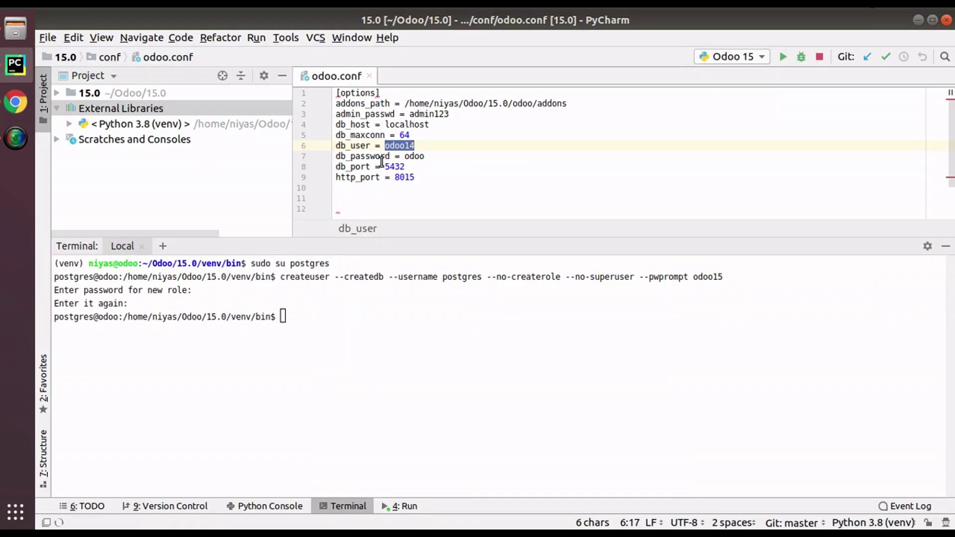
{"action": "left_click", "coordinate": [16, 103]}
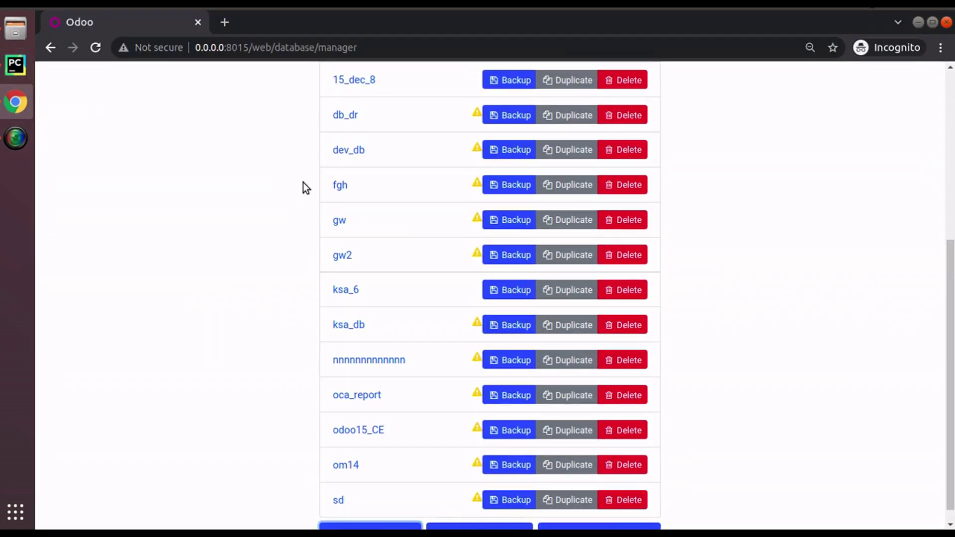
{"action": "scroll", "coordinate": [303, 187], "scroll_direction": "up", "scroll_amount": 4}
{"action": "scroll", "coordinate": [384, 311], "scroll_direction": "down", "scroll_amount": 5}
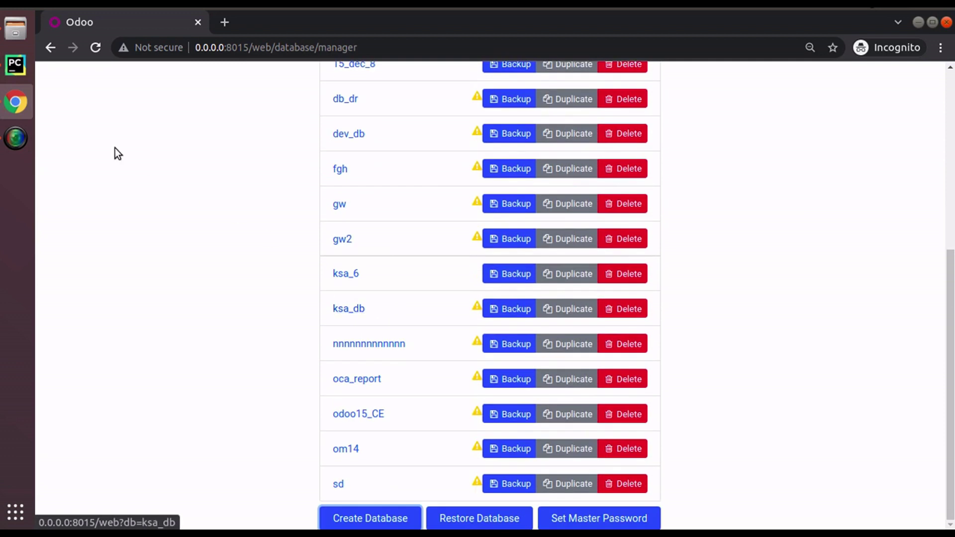
{"action": "left_click", "coordinate": [16, 65]}
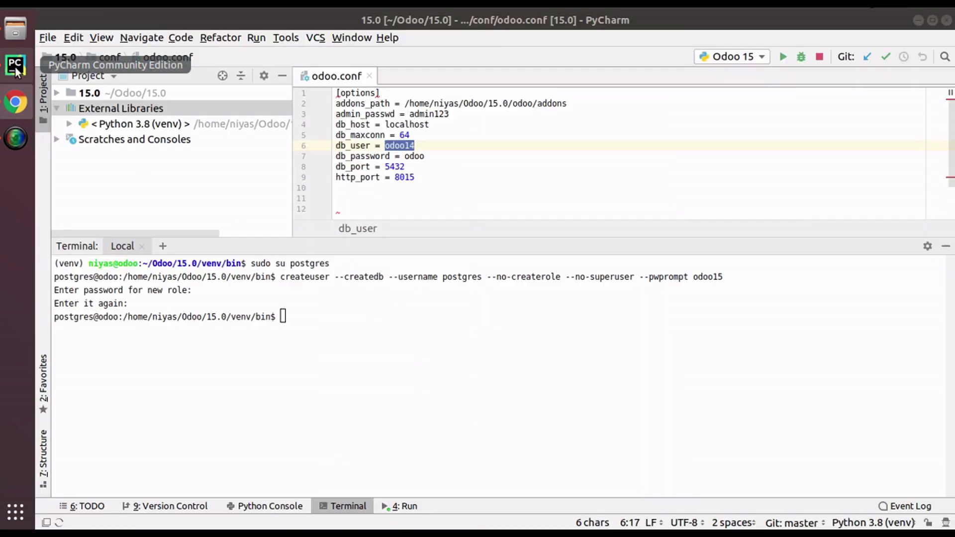
Step: Edit odoo14 to odoo15 on the db_user line and update the db_password value
{"action": "left_click", "coordinate": [416, 145]}
{"action": "key", "text": "BackSpace"}
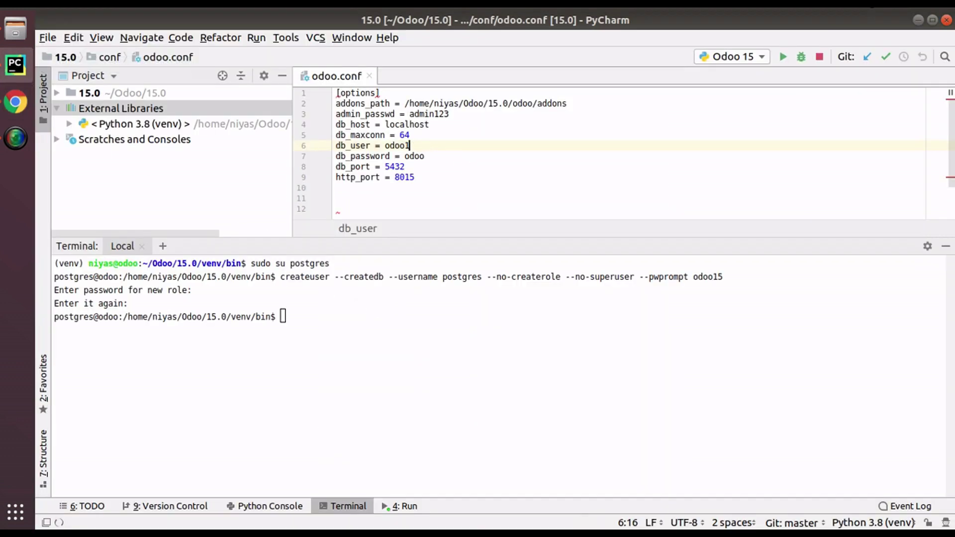
{"action": "type", "text": "5"}
{"action": "left_click", "coordinate": [427, 156]}
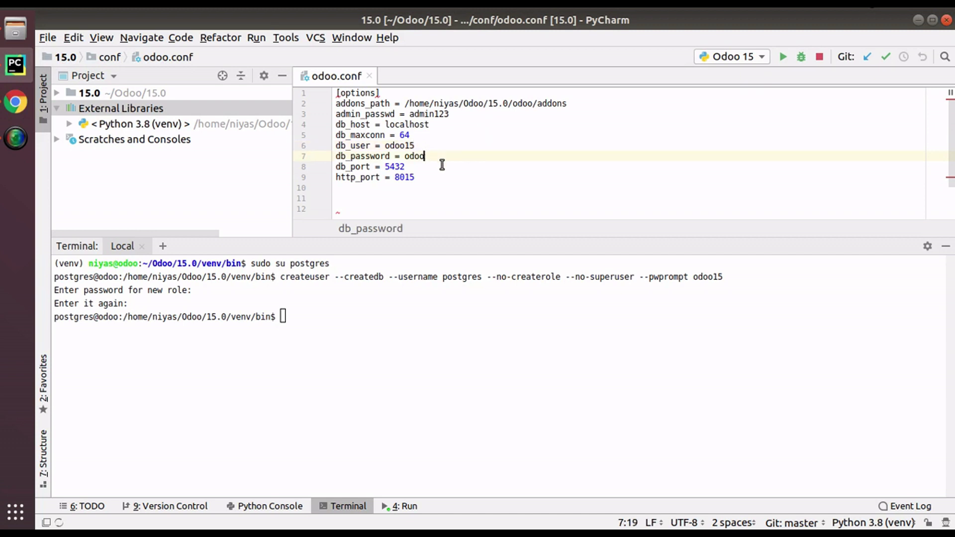
{"action": "mouse_move", "coordinate": [444, 158]}
{"action": "left_mouse_down"}
{"action": "mouse_move", "coordinate": [325, 171]}
{"action": "mouse_move", "coordinate": [318, 149]}
{"action": "left_mouse_up"}
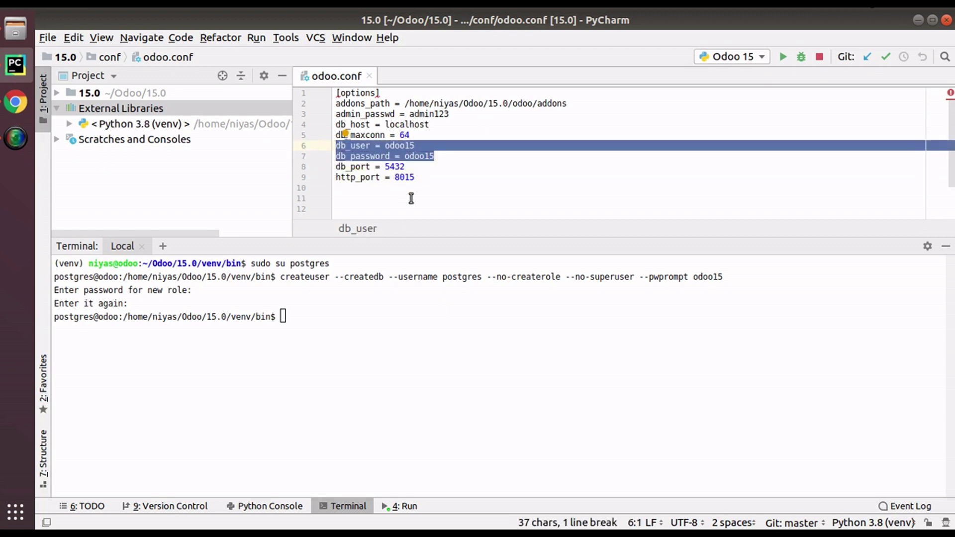
Step: Stop the old Odoo process, close the extra Odoo 15 run tab, and rerun the server
{"action": "left_click", "coordinate": [499, 209]}
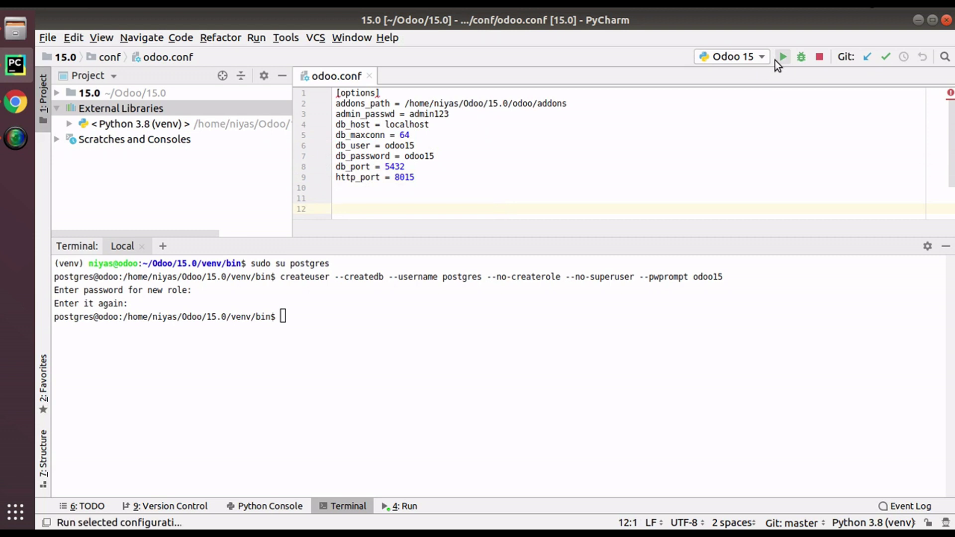
{"action": "left_click", "coordinate": [783, 57]}
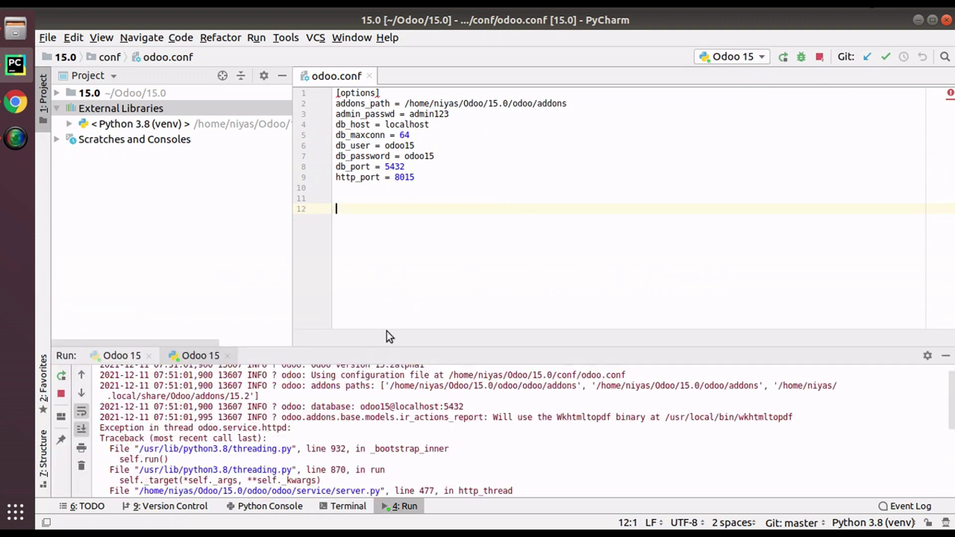
{"action": "left_click_drag", "start_coordinate": [269, 347], "coordinate": [269, 318]}
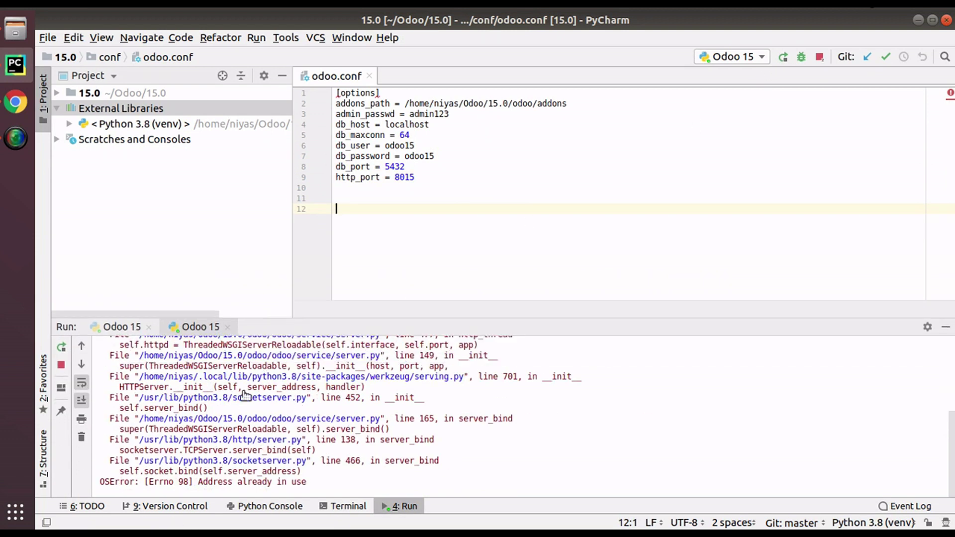
{"action": "left_click", "coordinate": [62, 365]}
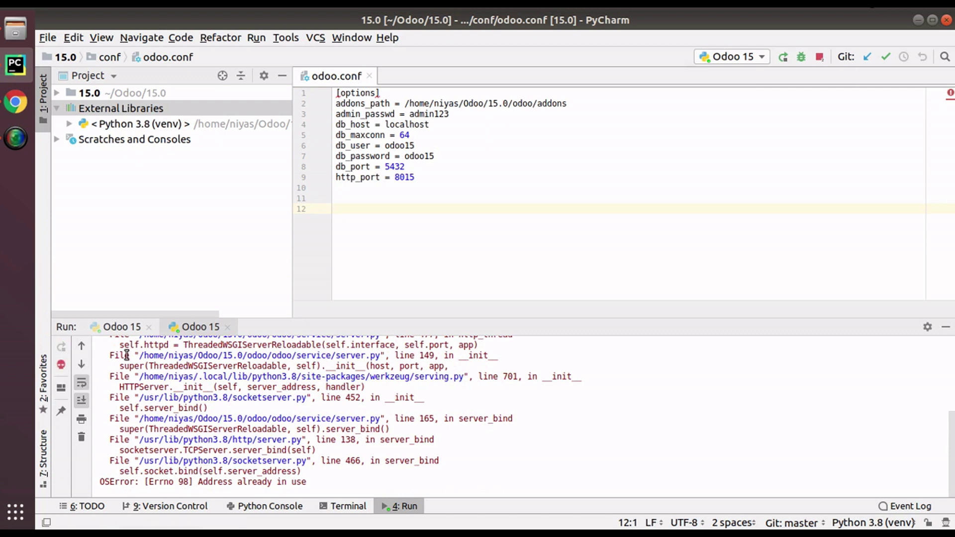
{"action": "left_click", "coordinate": [226, 328]}
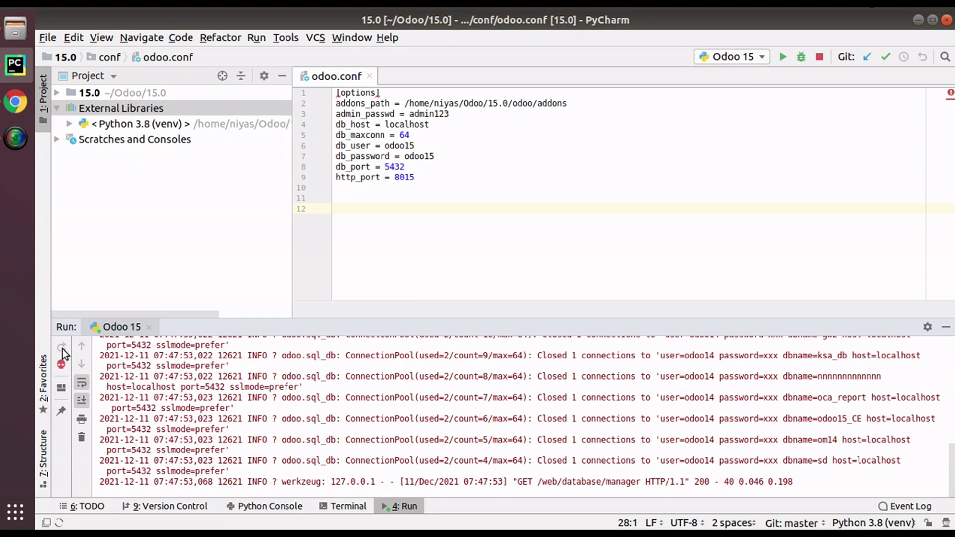
{"action": "left_click", "coordinate": [62, 349]}
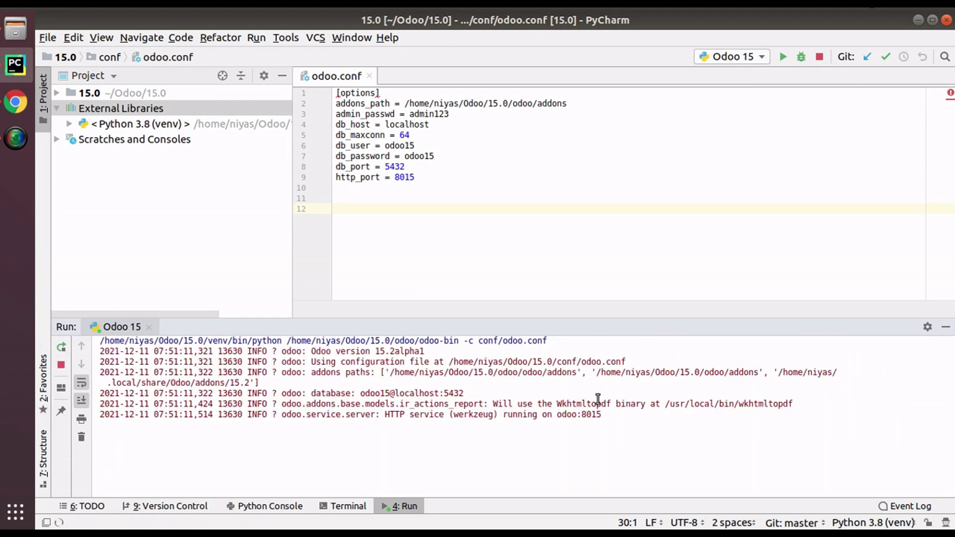
{"action": "left_click", "coordinate": [15, 102]}
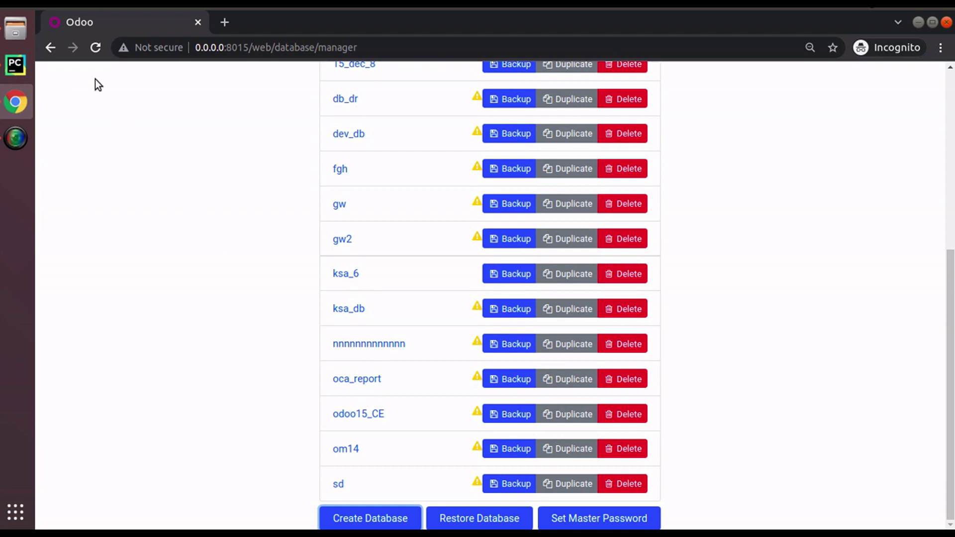
Step: Reload /web/database/manager on port 8015 and confirm the requests in the server log
{"action": "left_click", "coordinate": [95, 47]}
{"action": "left_click", "coordinate": [97, 46]}
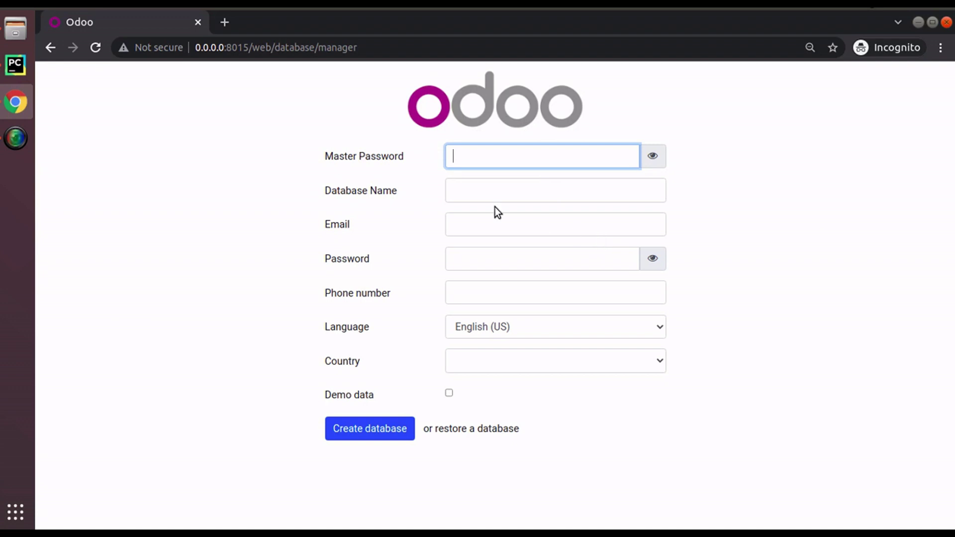
{"action": "left_click", "coordinate": [31, 73]}
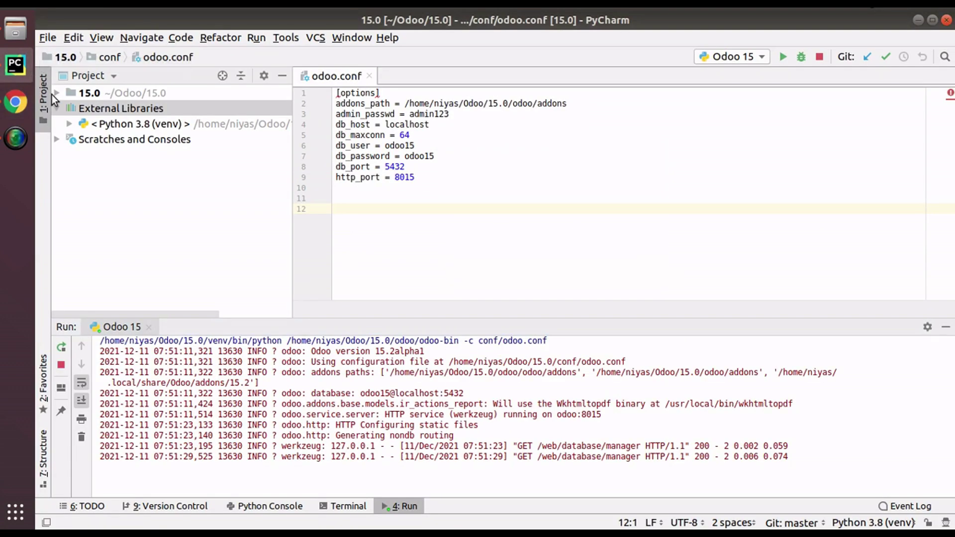
{"action": "left_click", "coordinate": [28, 96]}
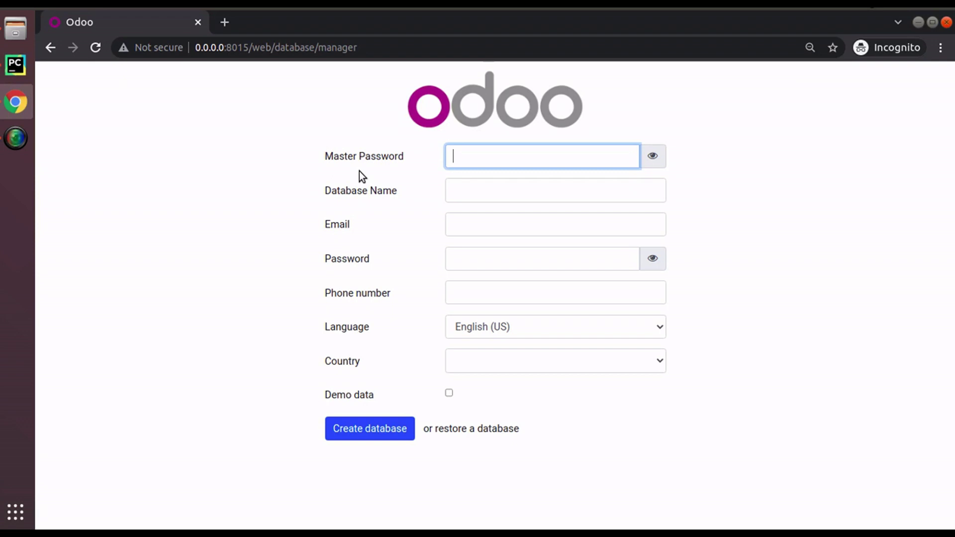